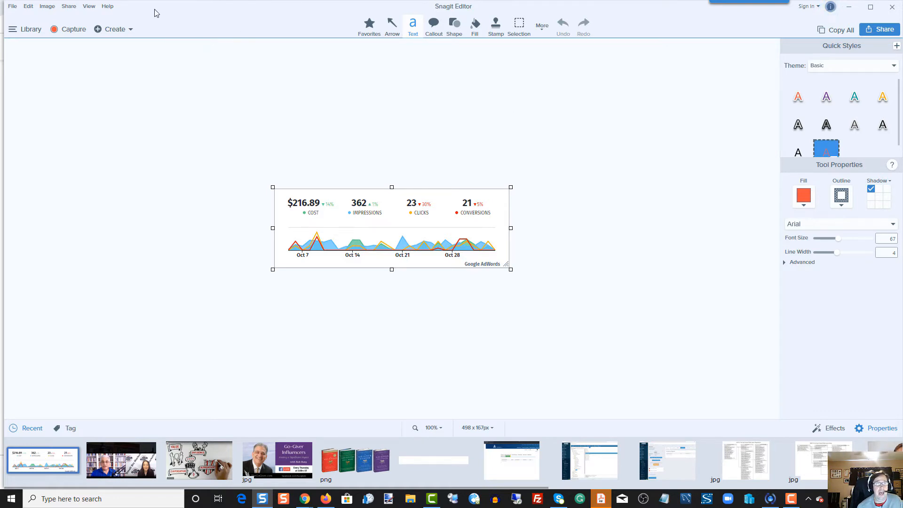
- Create a new image from the Basic 5 Steps Landscape template
{"action": "left_click", "coordinate": [130, 31]}
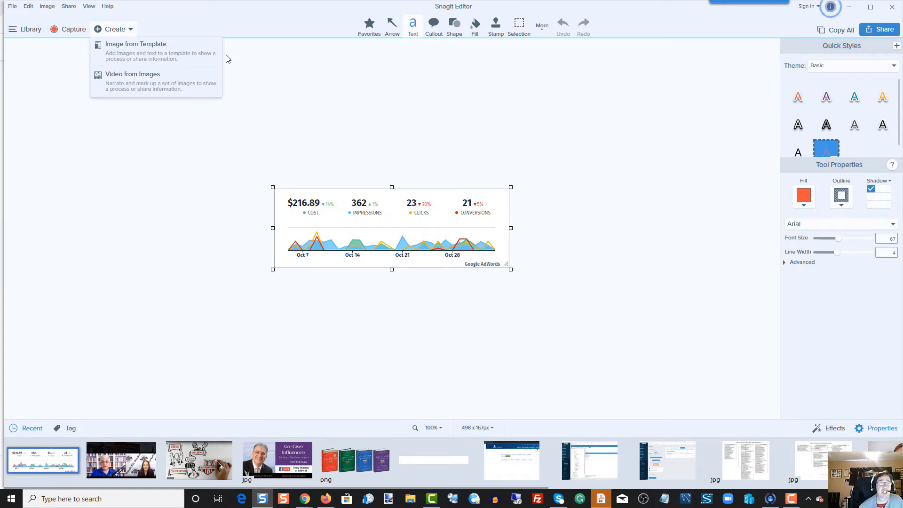
{"action": "left_click", "coordinate": [150, 49]}
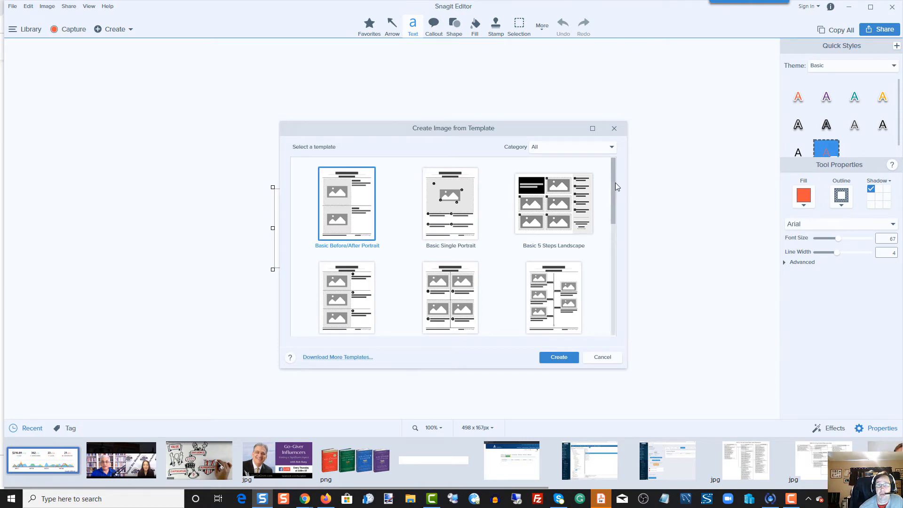
{"action": "mouse_move", "coordinate": [615, 182]}
{"action": "left_mouse_down"}
{"action": "mouse_move", "coordinate": [613, 295]}
{"action": "mouse_move", "coordinate": [619, 186]}
{"action": "left_mouse_up"}
{"action": "left_click_drag", "start_coordinate": [621, 260], "coordinate": [619, 179]}
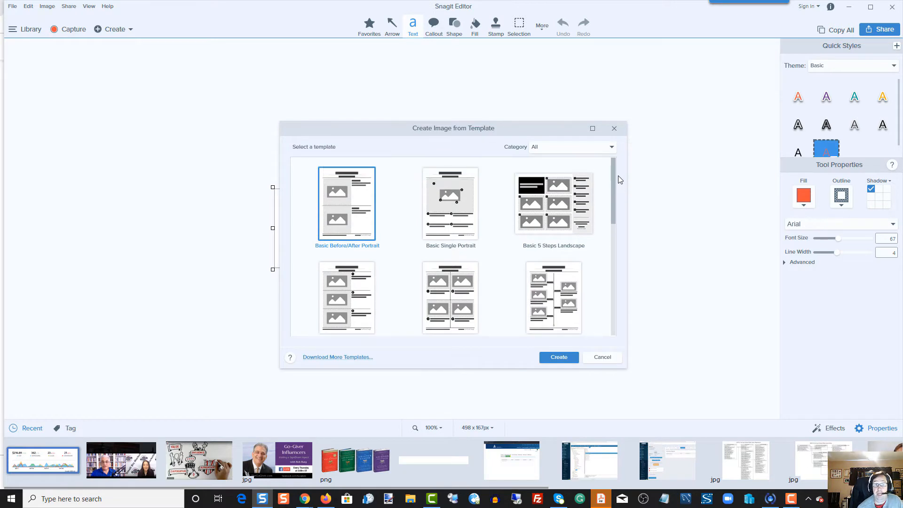
{"action": "left_click", "coordinate": [553, 191]}
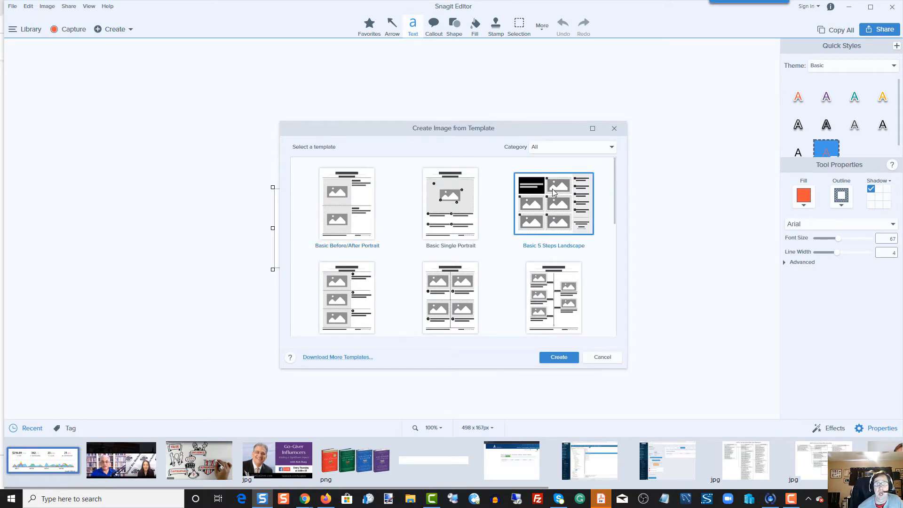
{"action": "left_click", "coordinate": [562, 360]}
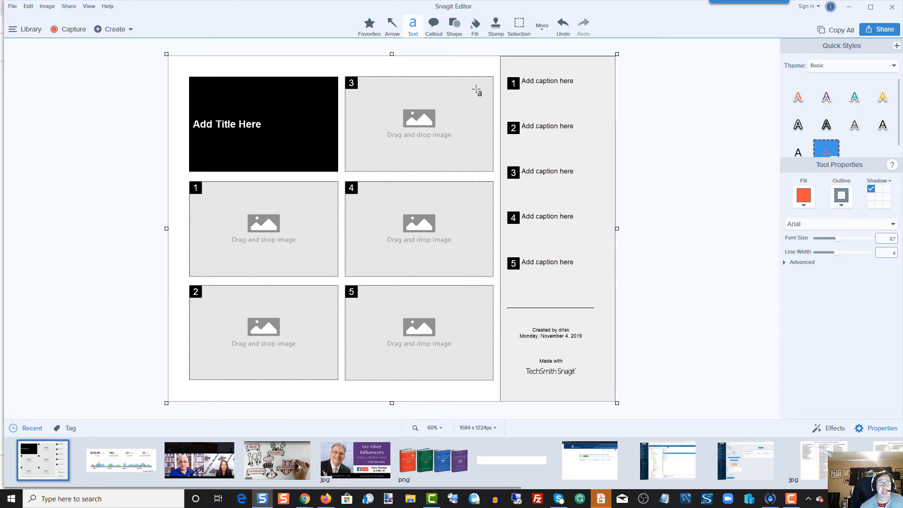
- Replace the title placeholder in the black box with "Show [person's first name] How This Works"
{"action": "left_click", "coordinate": [259, 122]}
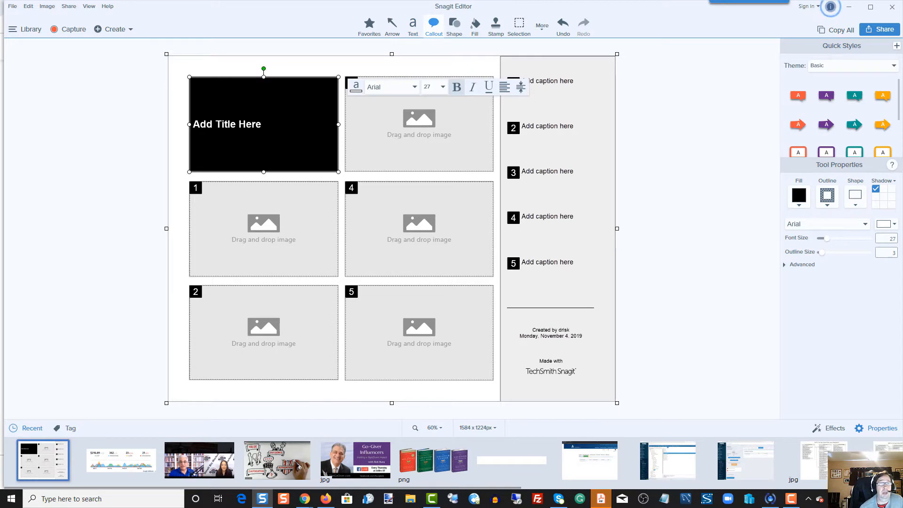
{"action": "left_click_drag", "start_coordinate": [265, 125], "coordinate": [192, 125]}
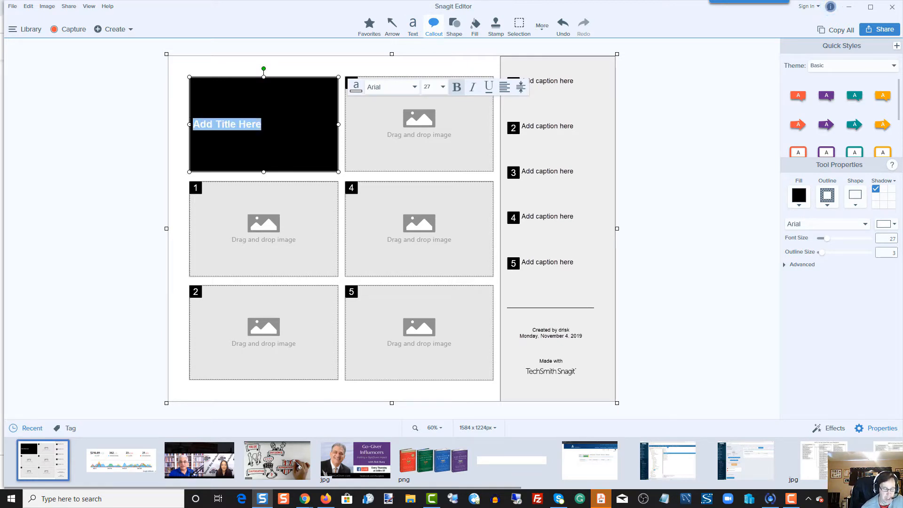
{"action": "type", "text": "AS"}
{"action": "key", "text": "BackSpace"}
{"action": "key", "text": "BackSpace"}
{"action": "type", "text": "SHow"}
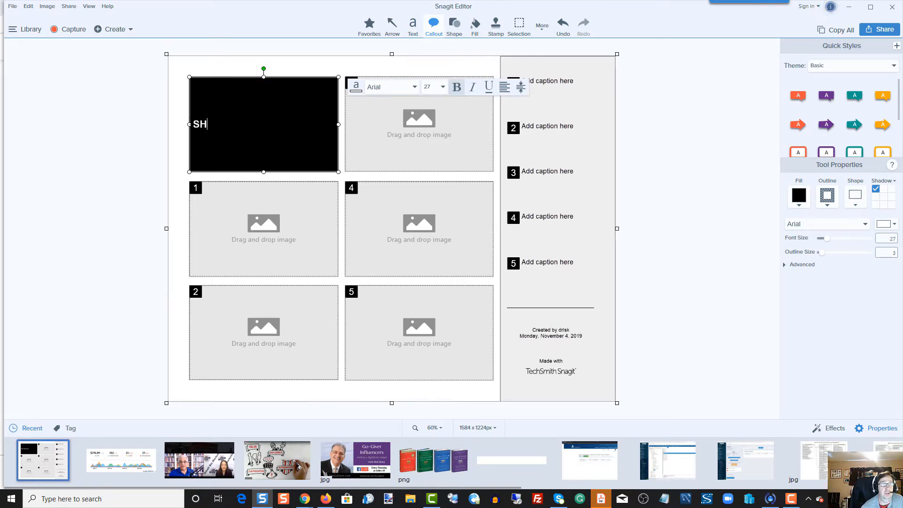
{"action": "key", "text": "BackSpace"}
{"action": "key", "text": "BackSpace"}
{"action": "key", "text": "BackSpace"}
{"action": "type", "text": "how ST"}
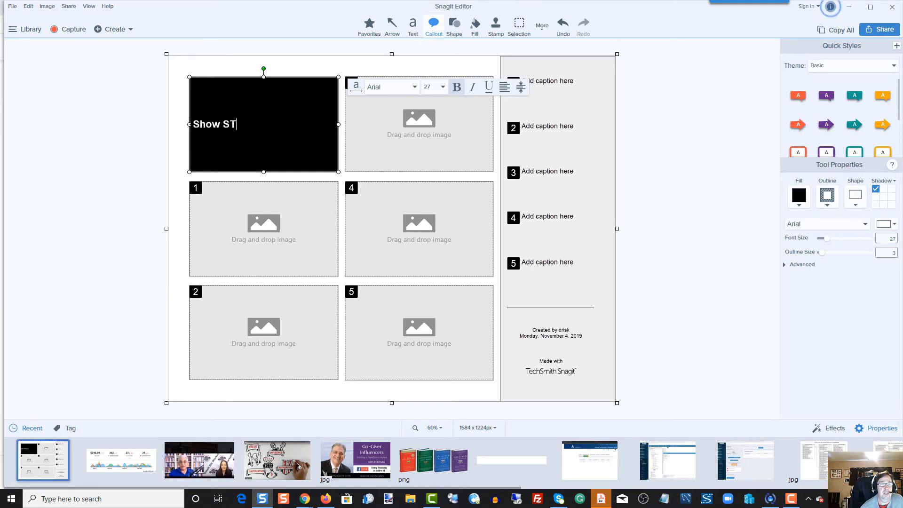
{"action": "key", "text": "BackSpace"}
{"action": "type", "text": "ta"}
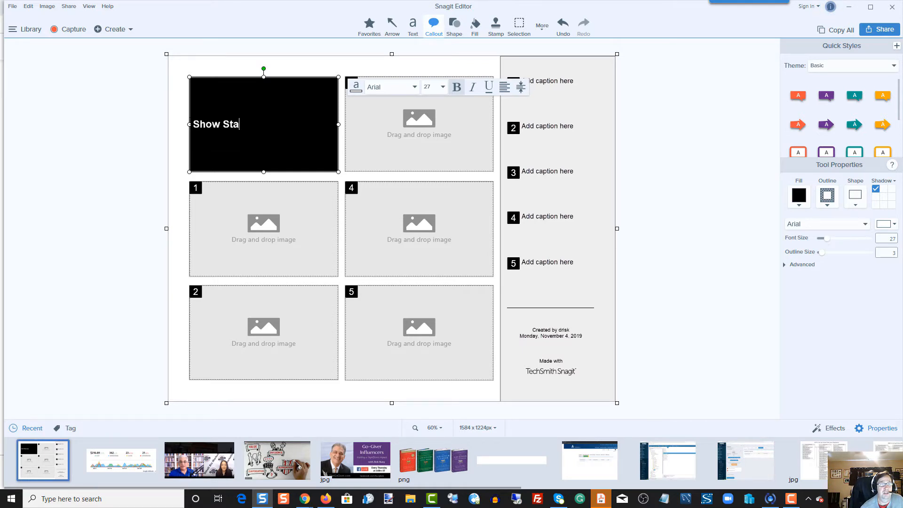
{"action": "type", "text": "cey How This"}
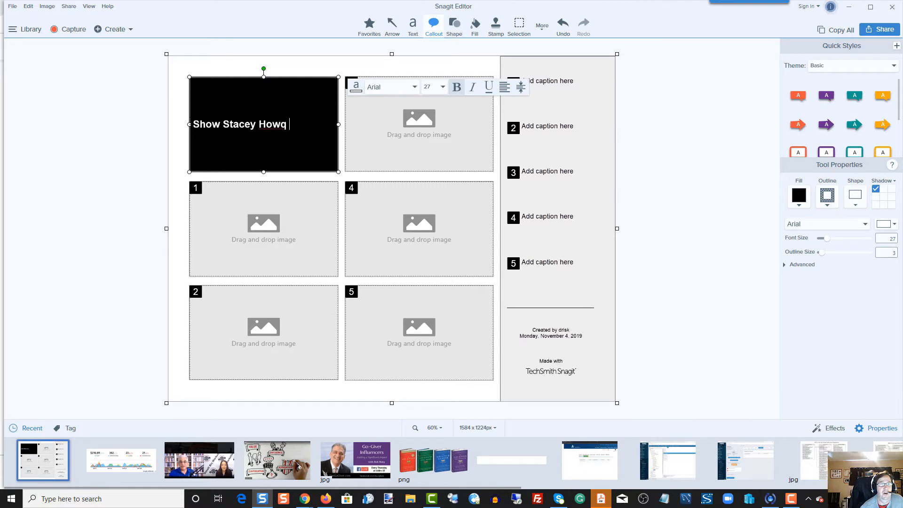
{"action": "key", "text": "BackSpace"}
{"action": "type", "text": "This"}
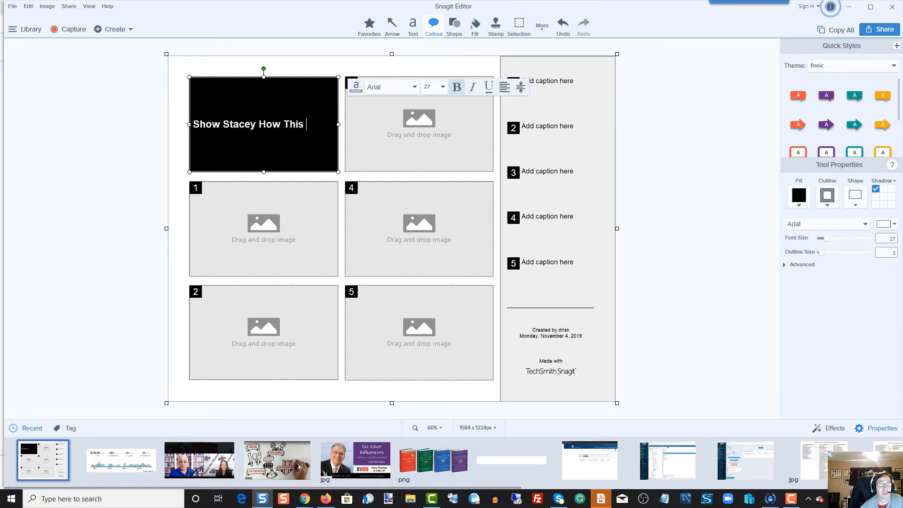
{"action": "type", "text": " Works"}
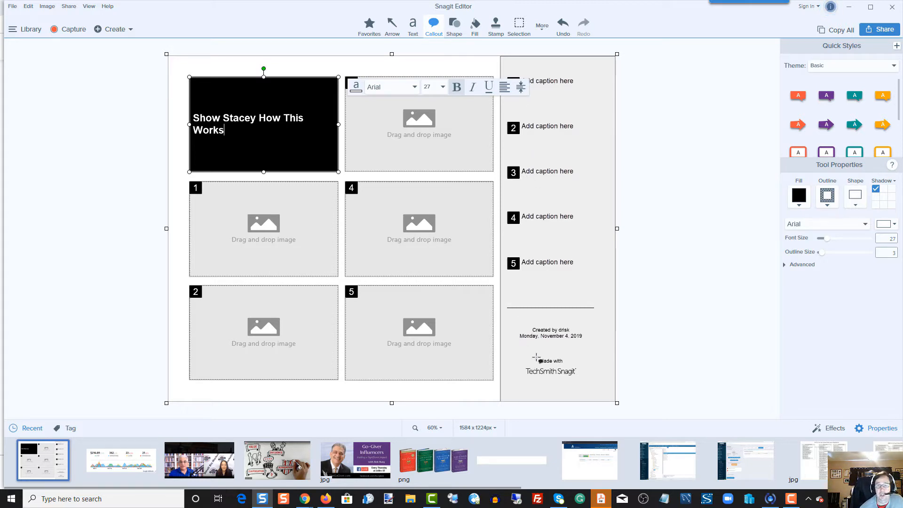
- Delete the TechSmith Snagit logo and the "Made with" text beneath the creation date
{"action": "left_click", "coordinate": [568, 342]}
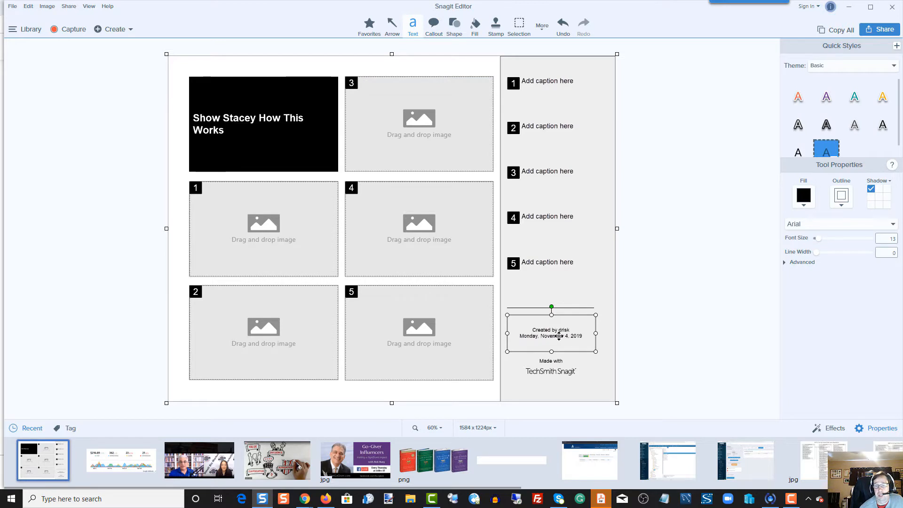
{"action": "left_click", "coordinate": [553, 365]}
{"action": "left_click", "coordinate": [553, 374]}
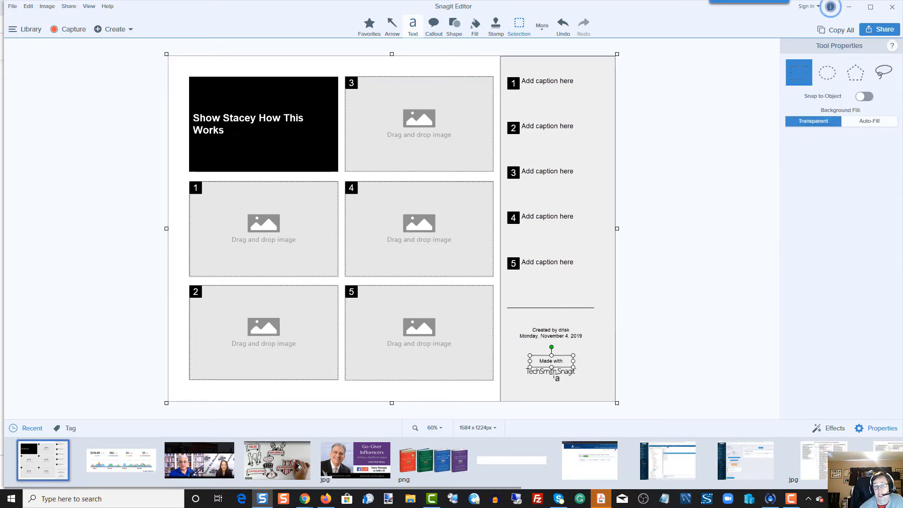
{"action": "key", "text": "Delete"}
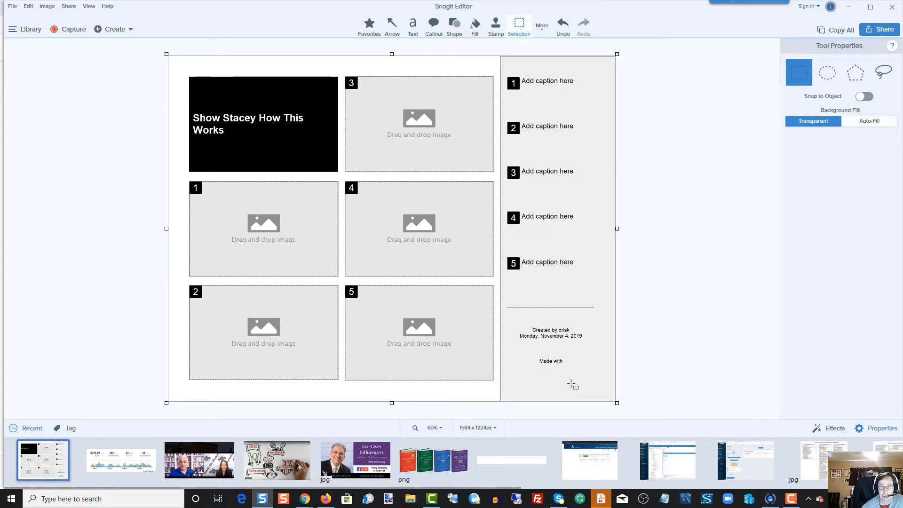
{"action": "left_click", "coordinate": [556, 362]}
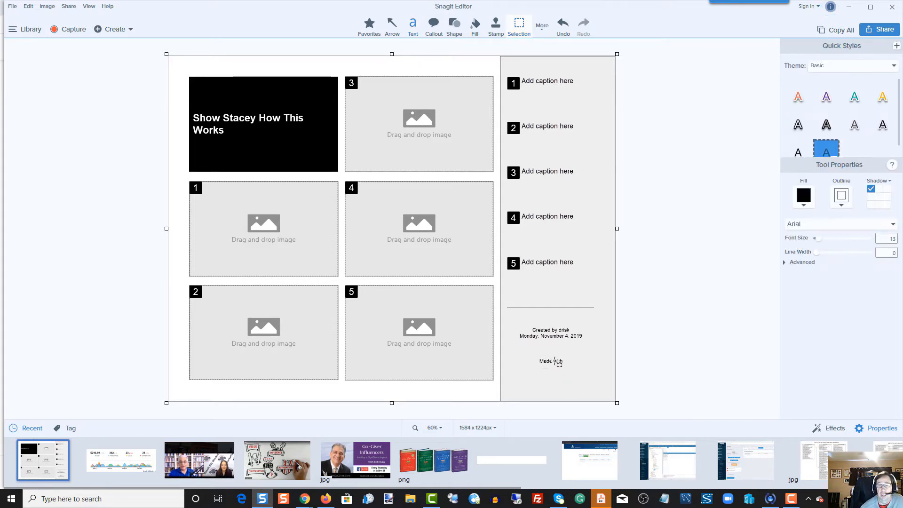
{"action": "key", "text": "Delete"}
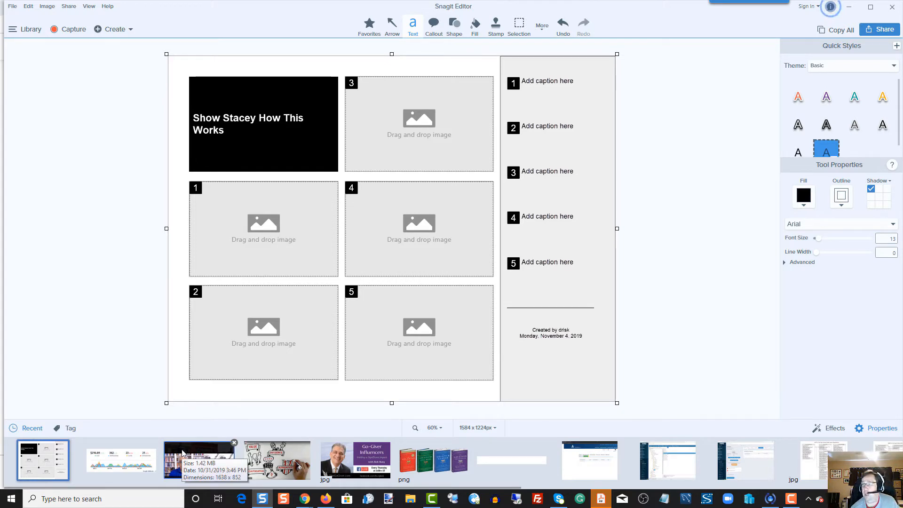
- Place the recent two-person video call capture in image slot 3 and the whiteboard drawing capture in slot 1
{"action": "left_click_drag", "start_coordinate": [183, 453], "coordinate": [388, 109]}
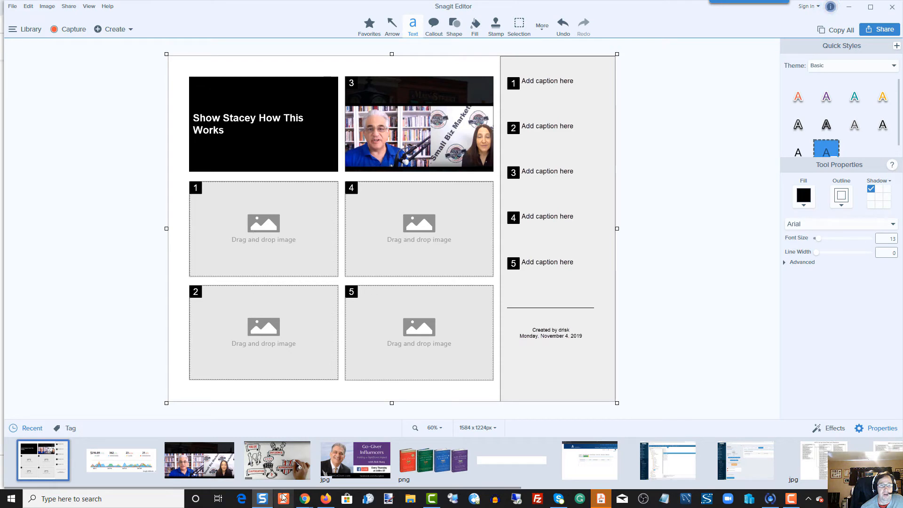
{"action": "left_click_drag", "start_coordinate": [271, 459], "coordinate": [267, 233]}
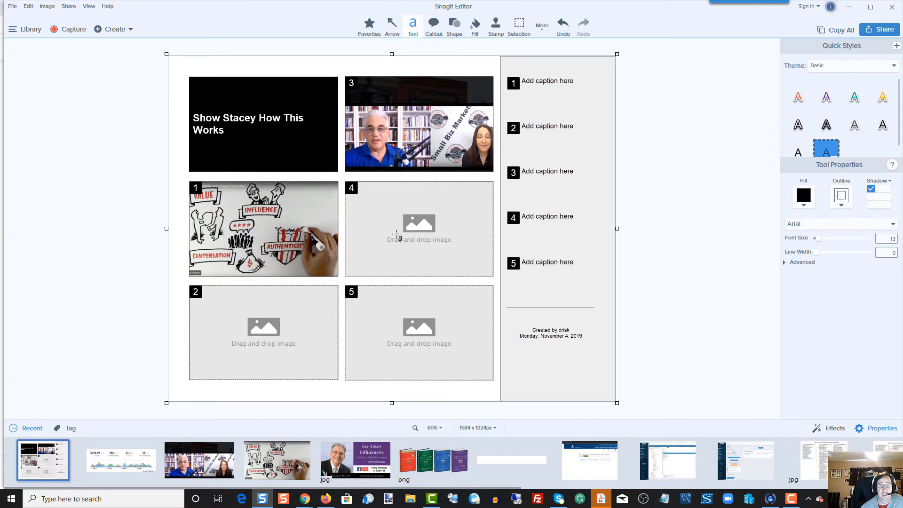
- Try to place the Go-Giver Influencers image in slot 4, and open that image on the canvas
{"action": "left_click_drag", "start_coordinate": [356, 459], "coordinate": [384, 244]}
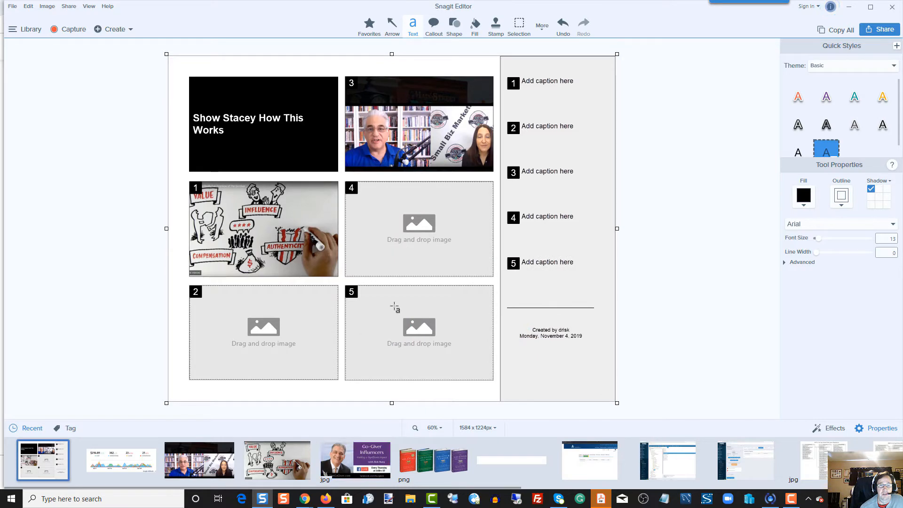
{"action": "left_click", "coordinate": [361, 472]}
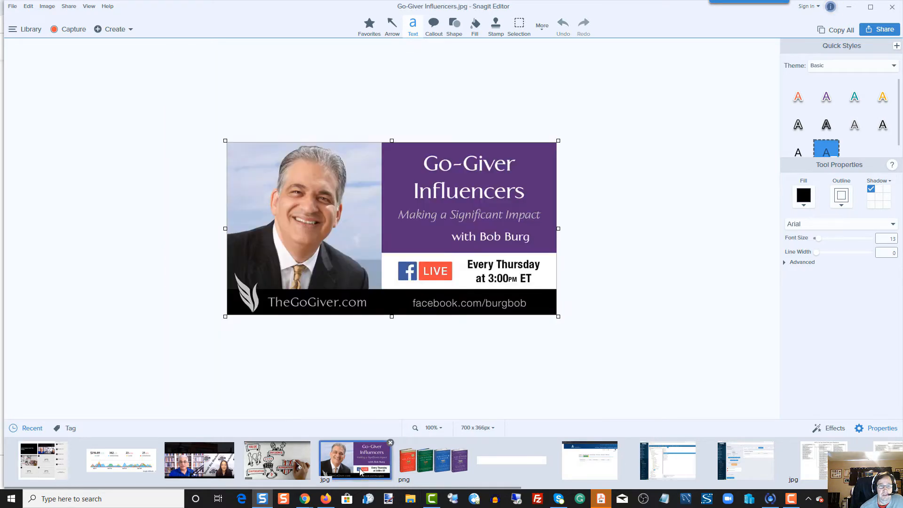
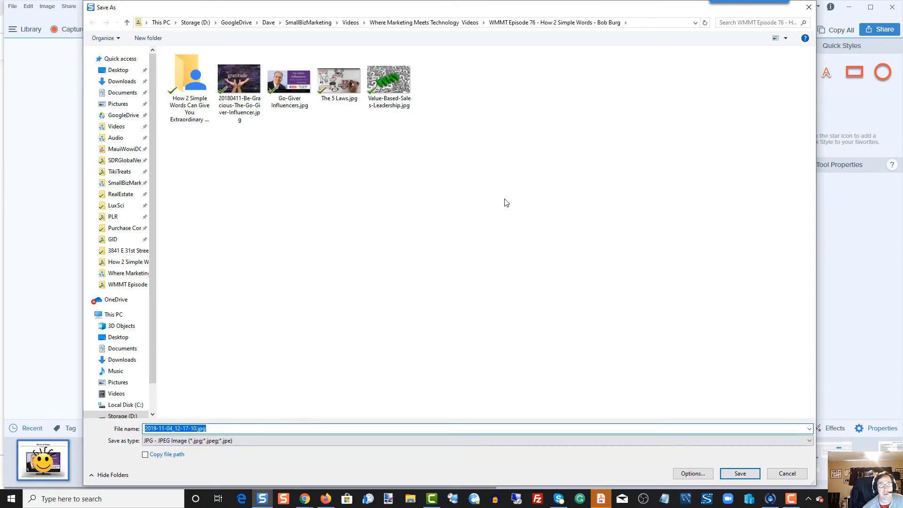
- Cancel saving the image and delete the smiley face stamp covering the monitor picture
{"action": "left_click", "coordinate": [793, 475]}
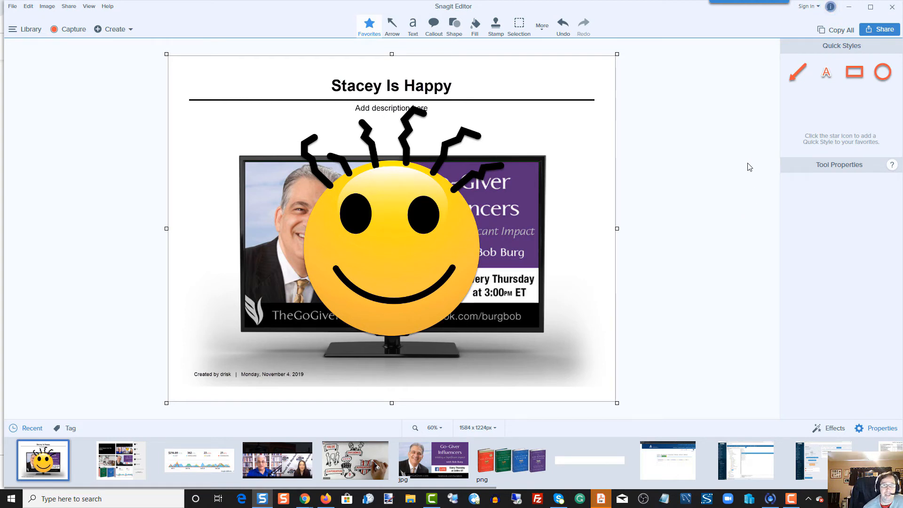
{"action": "left_click", "coordinate": [384, 208]}
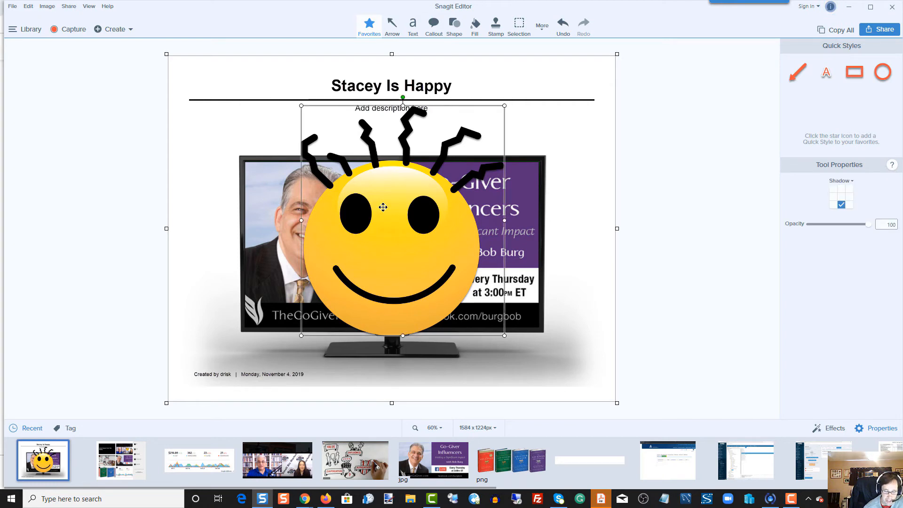
{"action": "key", "text": "Delete"}
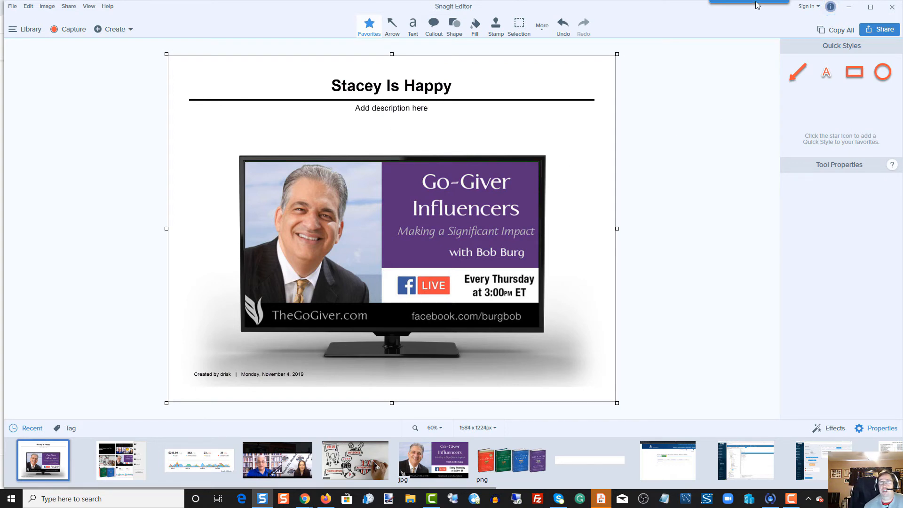
{"action": "mouse_move", "coordinate": [755, 4]}
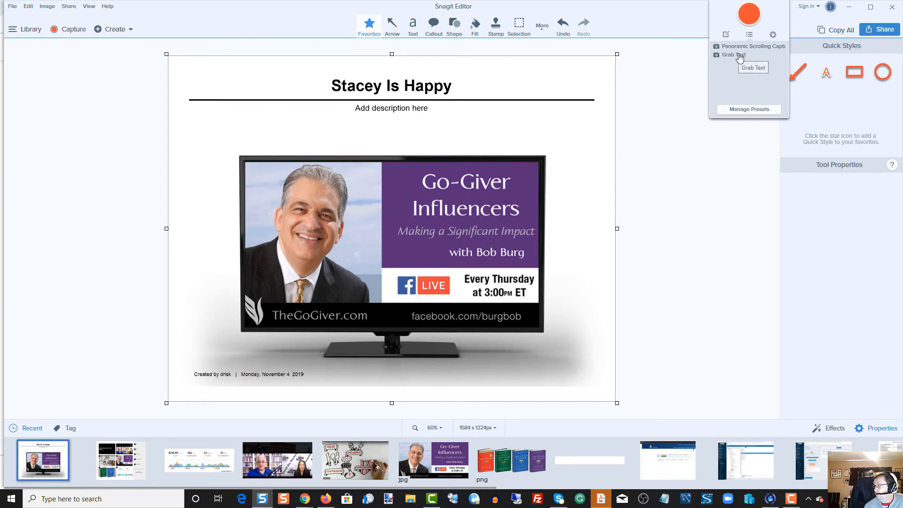
{"action": "left_click", "coordinate": [738, 55]}
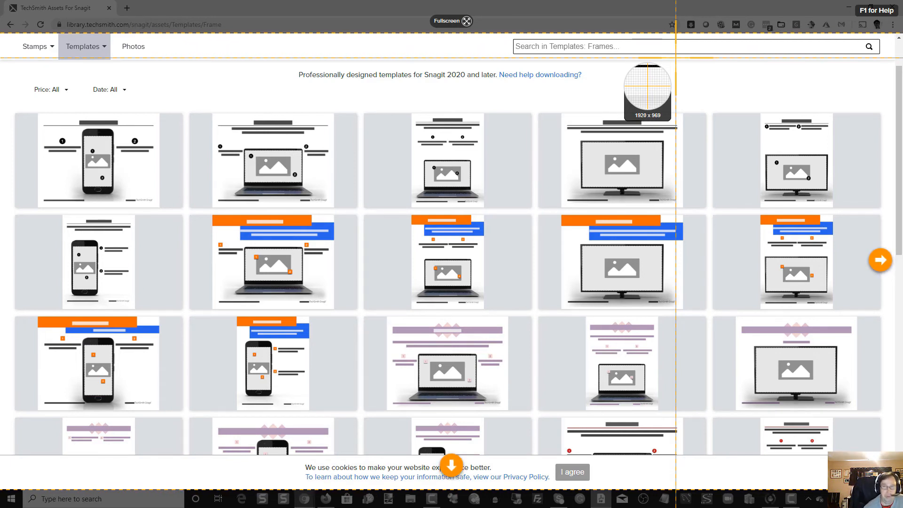
{"action": "key", "text": "Escape"}
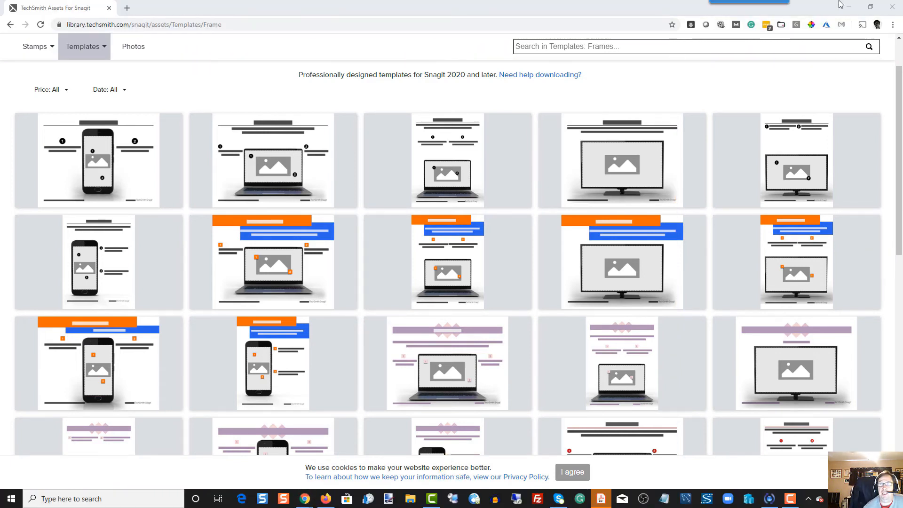
- Open google.com in a new browser tab
{"action": "left_click", "coordinate": [127, 9]}
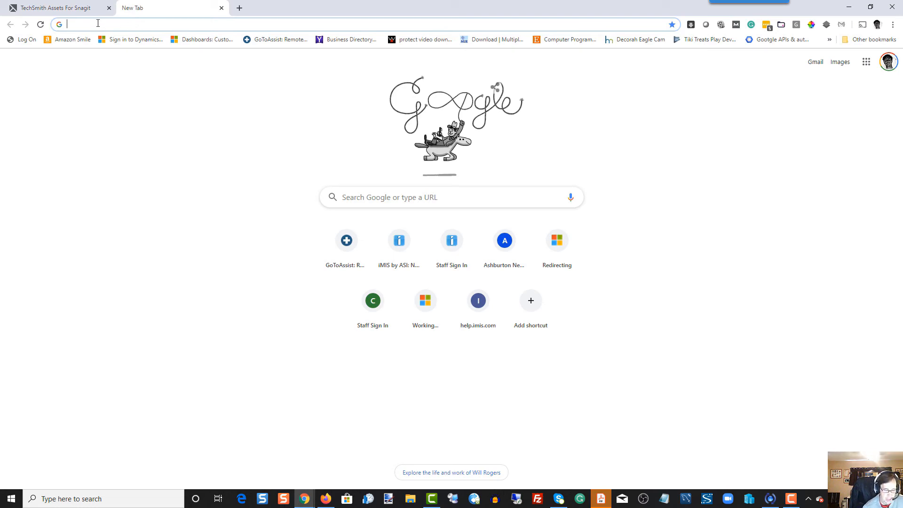
{"action": "type", "text": "goo"}
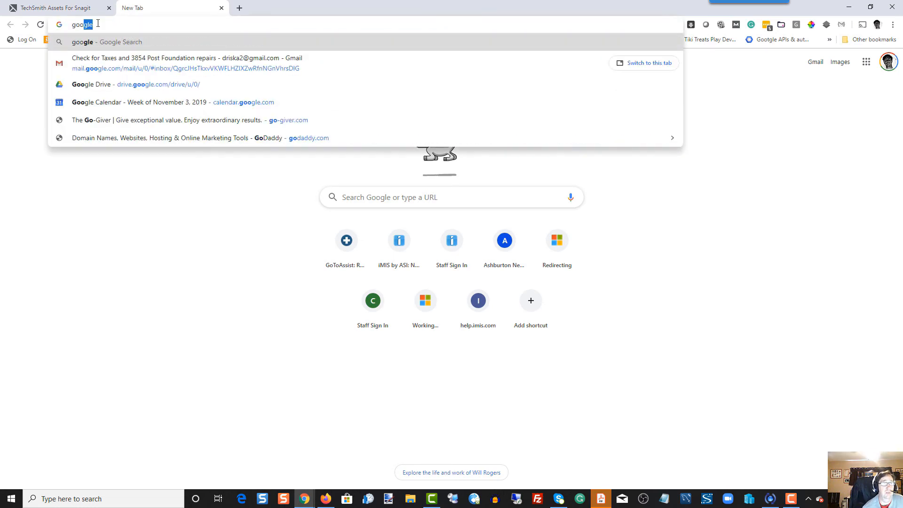
{"action": "type", "text": "gel"}
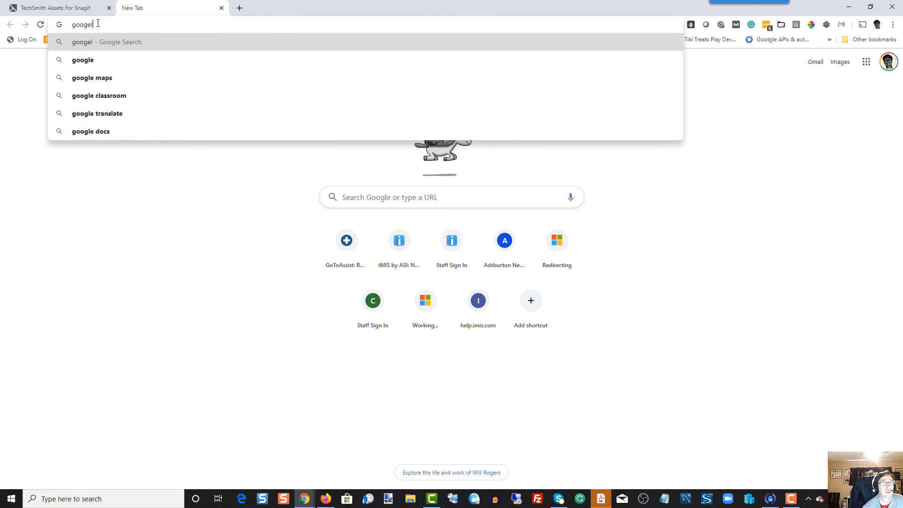
{"action": "key", "text": "BackSpace"}
{"action": "type", "text": "le.com"}
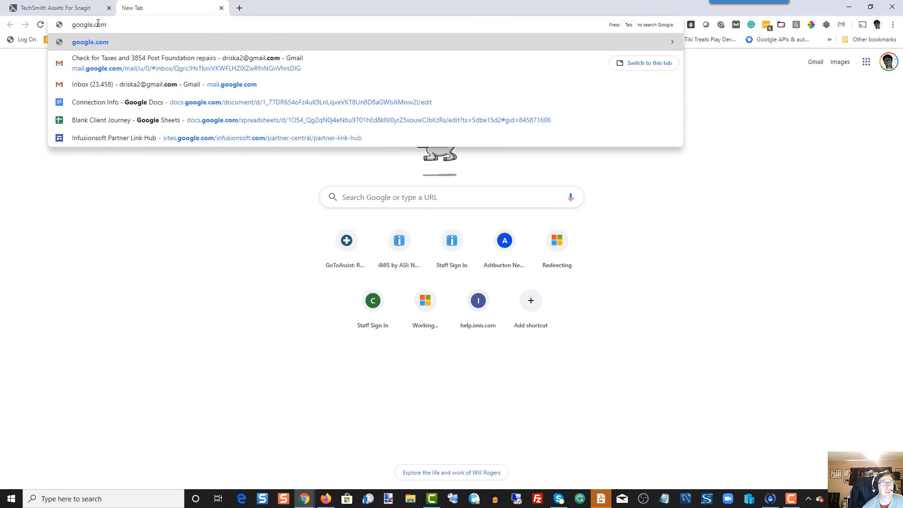
{"action": "key", "text": "Return"}
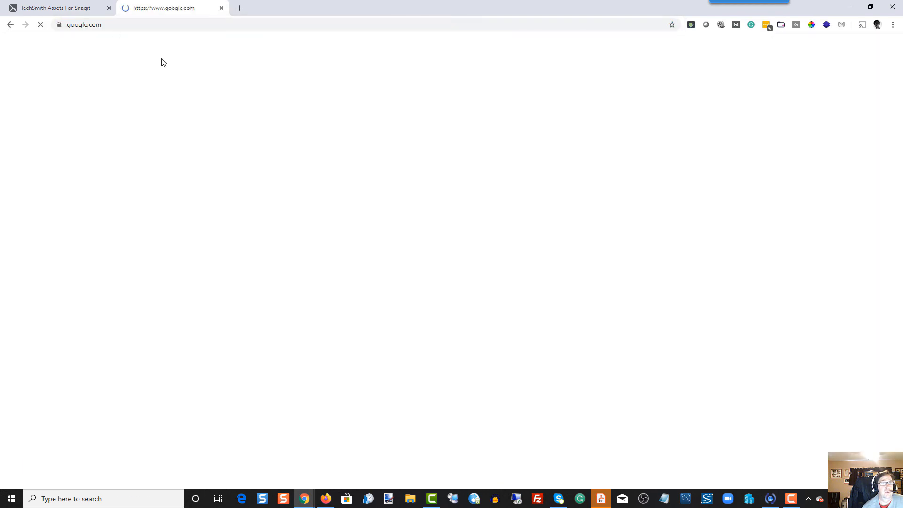
- Search Google for "quotes on dreams"
{"action": "left_click", "coordinate": [421, 187]}
{"action": "type", "text": "qute"}
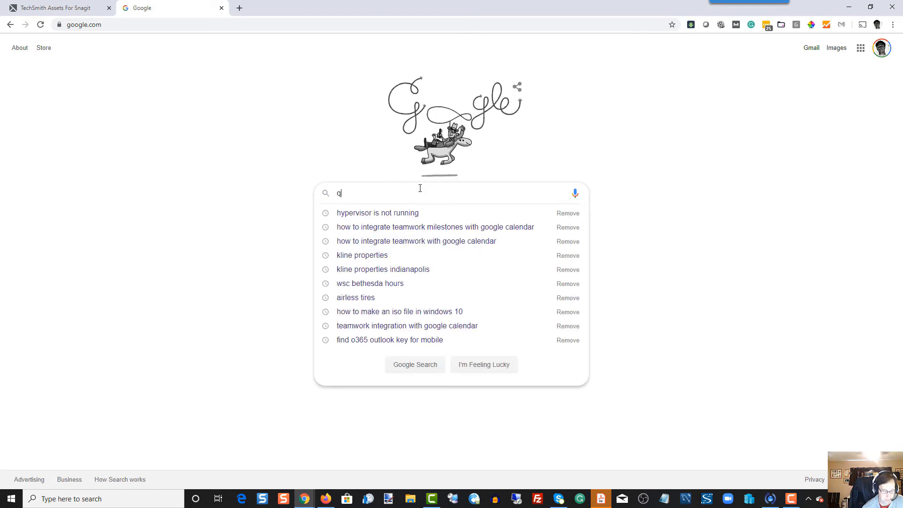
{"action": "key", "text": "BackSpace"}
{"action": "key", "text": "BackSpace"}
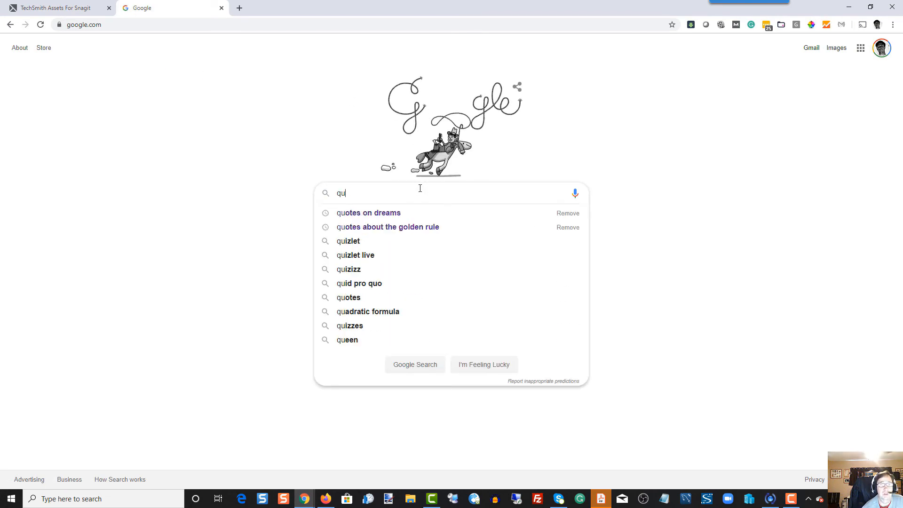
{"action": "type", "text": "otes"}
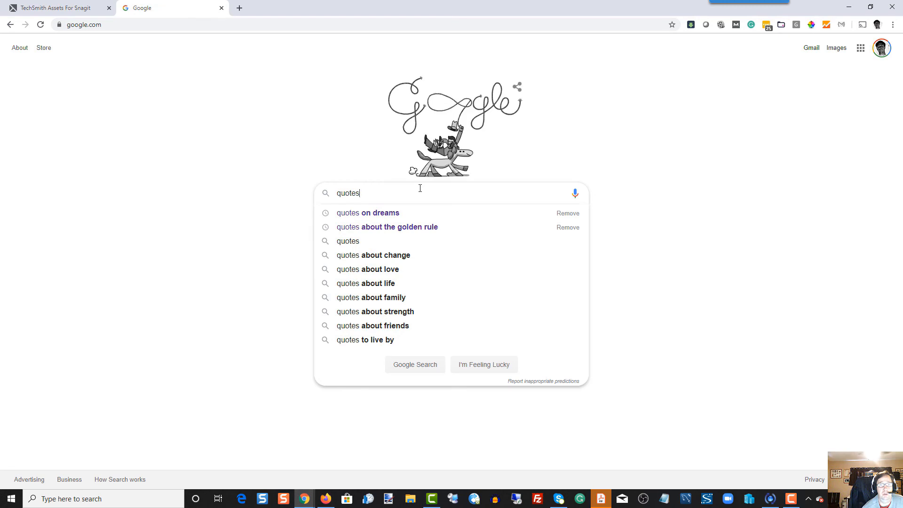
{"action": "left_click", "coordinate": [387, 214]}
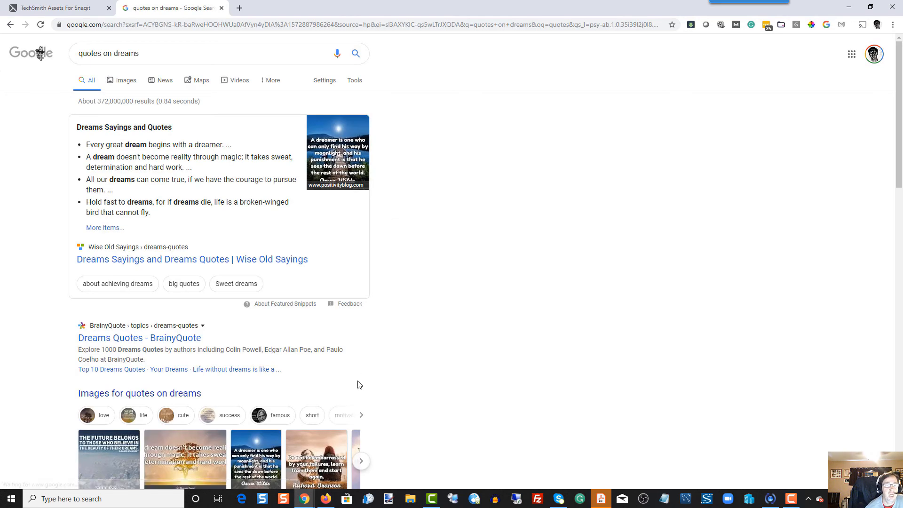
- Open the large preview of BrainyQuote's "A dream doesn't become reality through magic" image from the image results
{"action": "left_click", "coordinate": [177, 452]}
{"action": "left_click", "coordinate": [81, 146]}
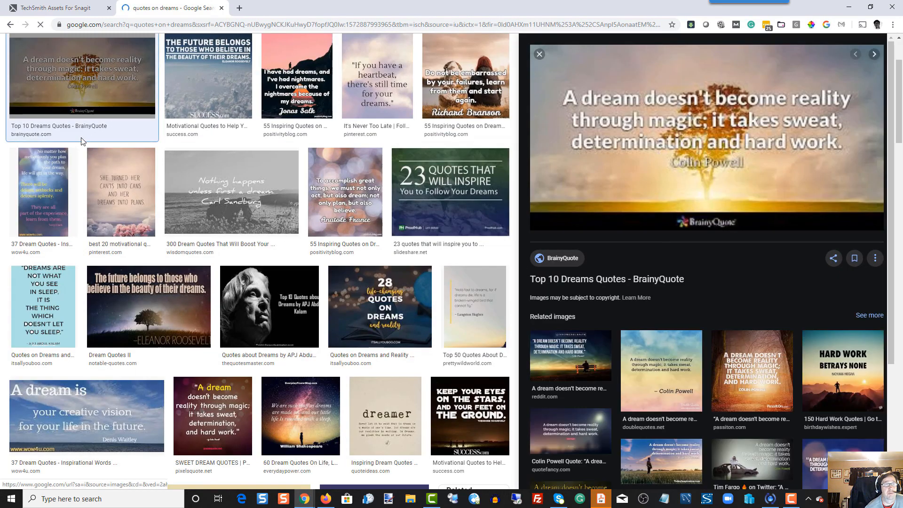
{"action": "left_click", "coordinate": [91, 87]}
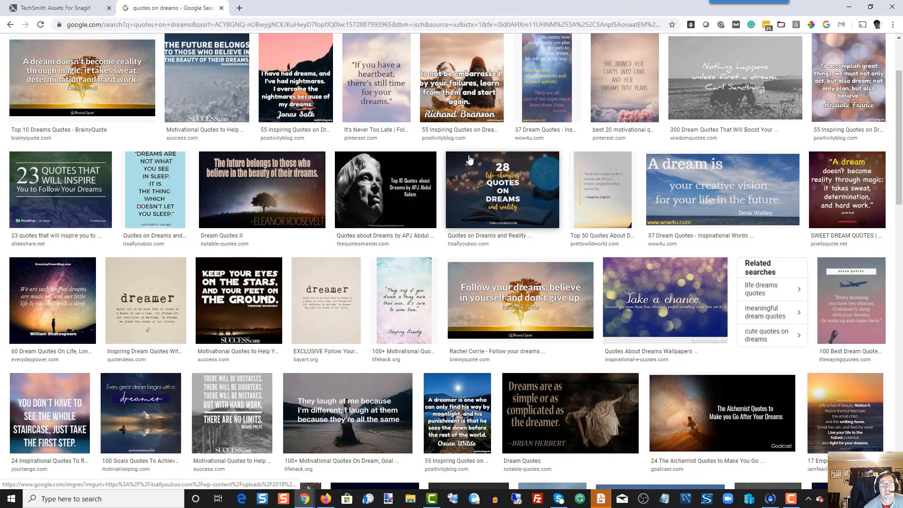
{"action": "left_click", "coordinate": [77, 75]}
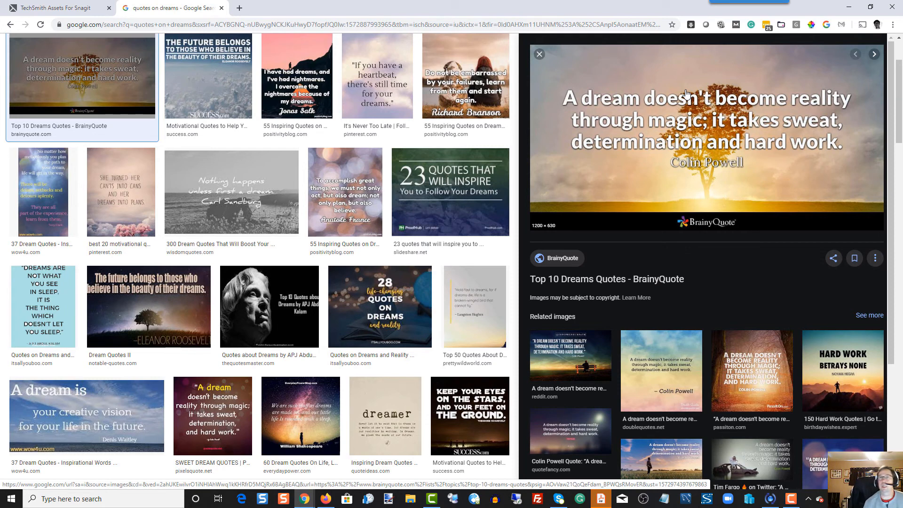
- Grab the text of the Colin Powell dream quote from the preview image and close the results
{"action": "mouse_move", "coordinate": [746, 3]}
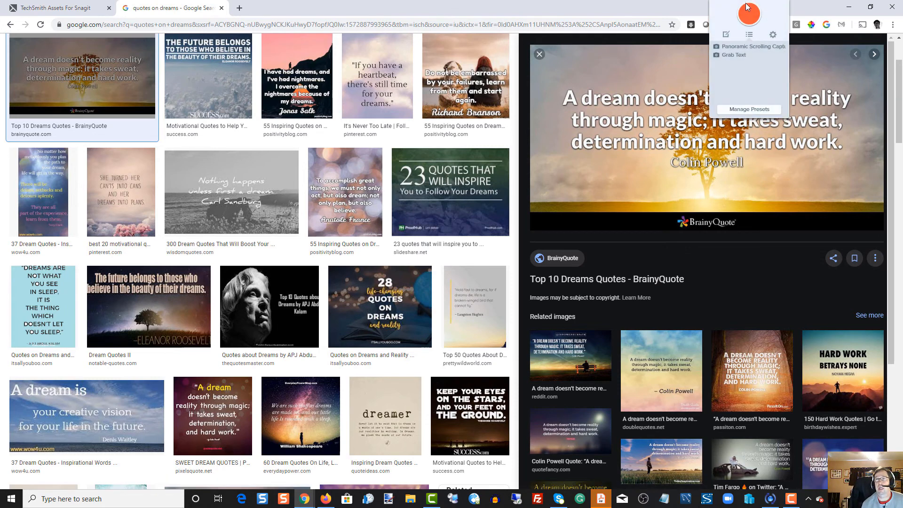
{"action": "left_click", "coordinate": [736, 58]}
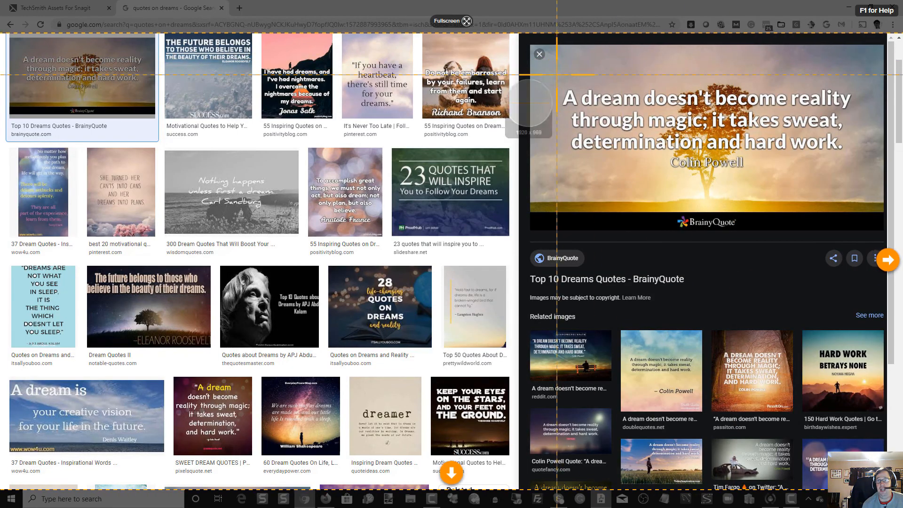
{"action": "left_click_drag", "start_coordinate": [556, 76], "coordinate": [856, 174]}
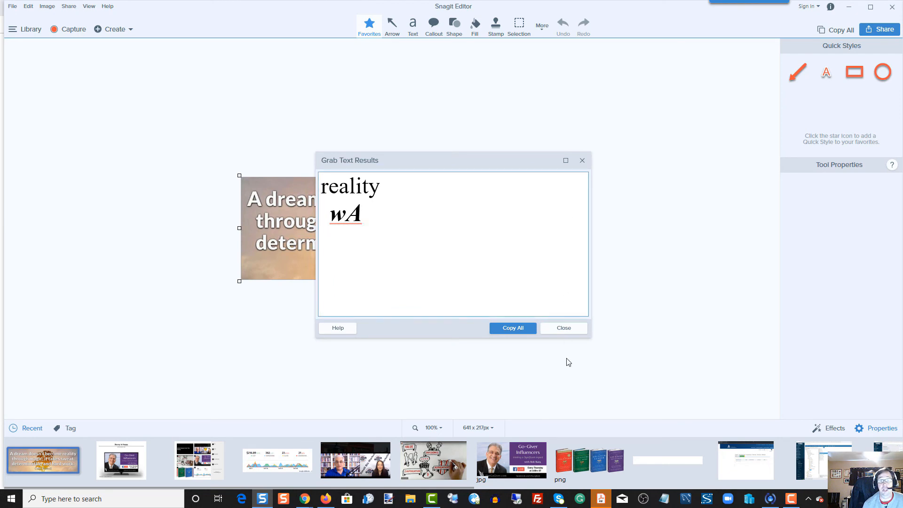
{"action": "left_click", "coordinate": [564, 327]}
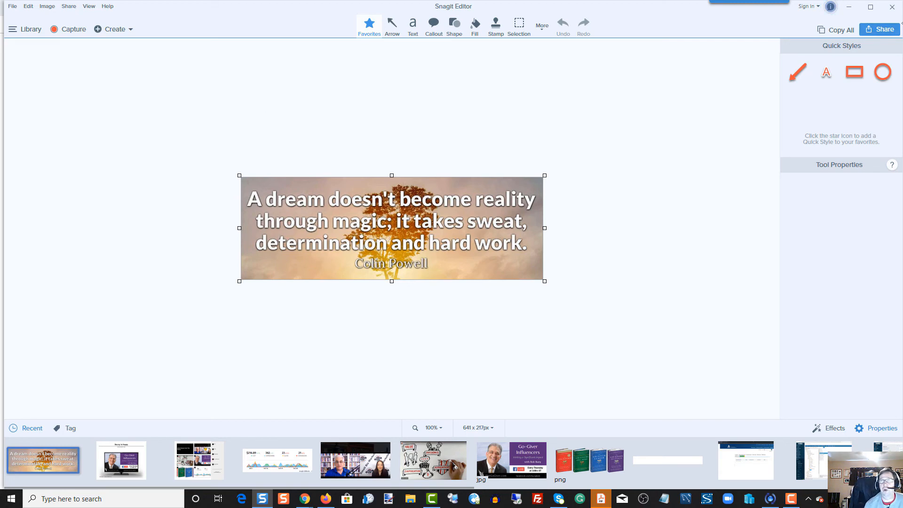
- Return to the browser, preview the Eleanor Roosevelt "The future belongs" image and grab the text of its quote
{"action": "left_click", "coordinate": [857, 8]}
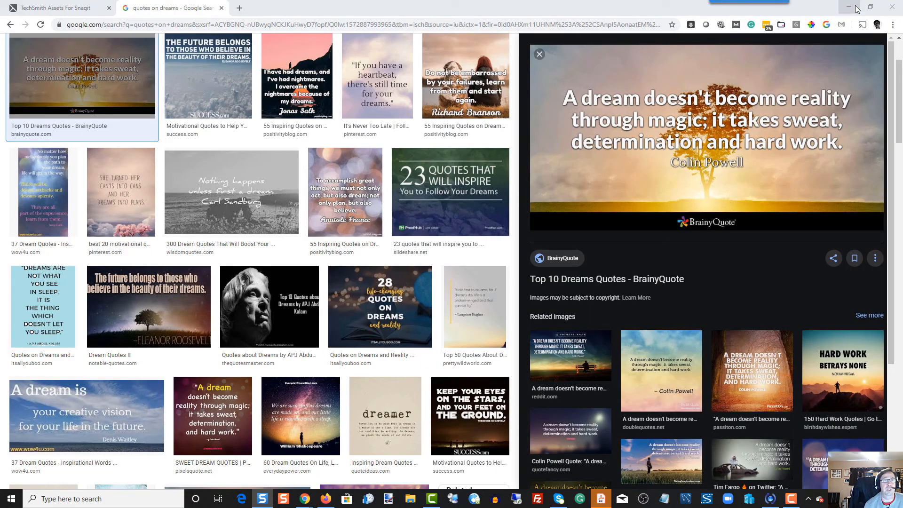
{"action": "left_click", "coordinate": [230, 69]}
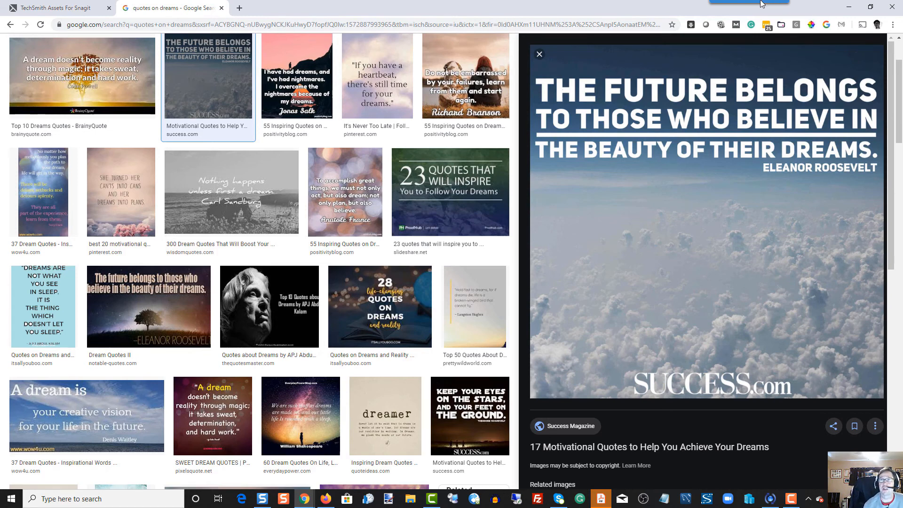
{"action": "mouse_move", "coordinate": [740, 23]}
{"action": "left_click", "coordinate": [732, 55]}
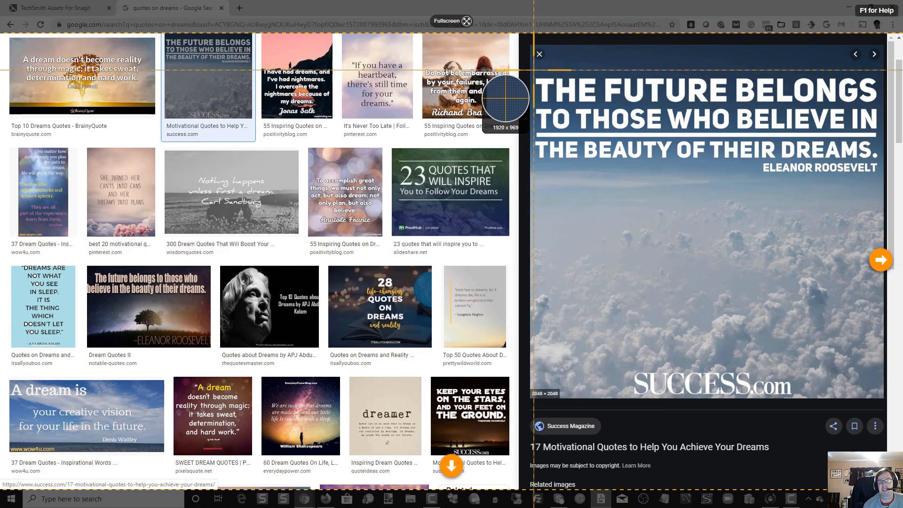
{"action": "left_click_drag", "start_coordinate": [532, 72], "coordinate": [881, 184]}
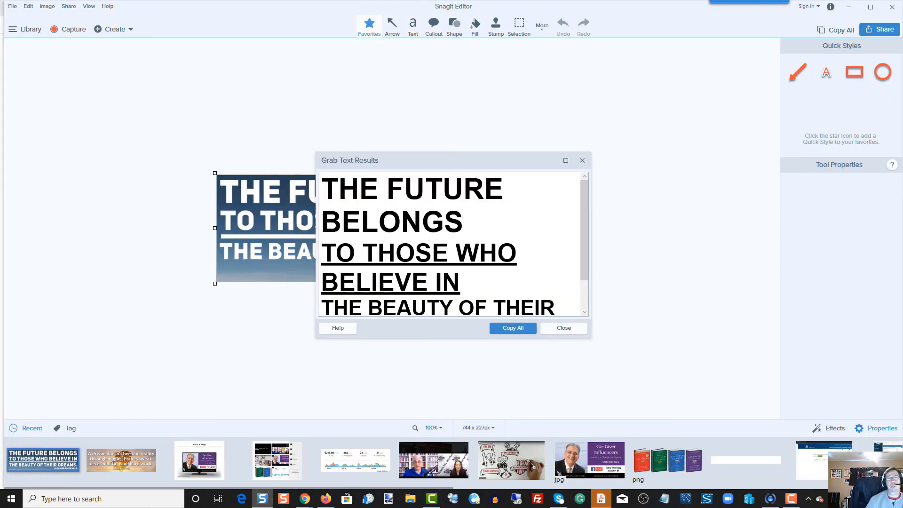
- Enlarge the Grab Text results to examine the captured quote's formatting and final period, and close them
{"action": "left_click", "coordinate": [566, 160]}
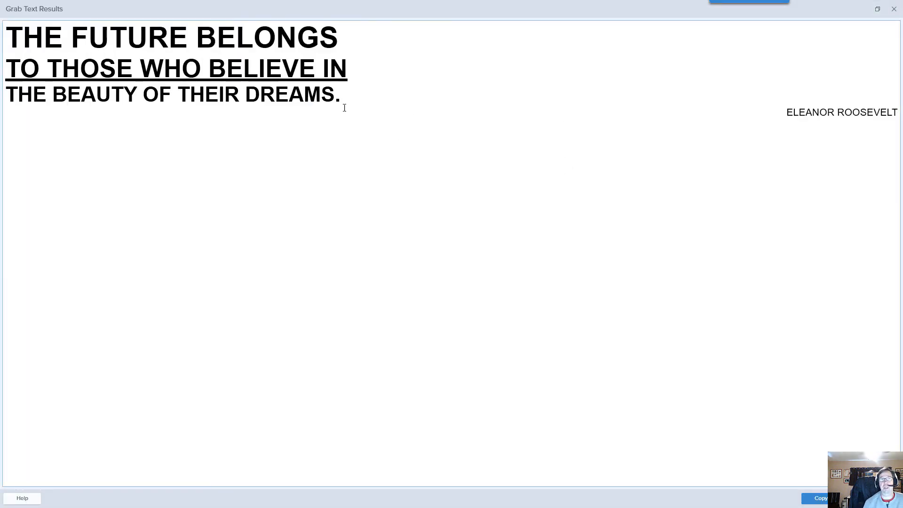
{"action": "left_click_drag", "start_coordinate": [340, 96], "coordinate": [337, 101]}
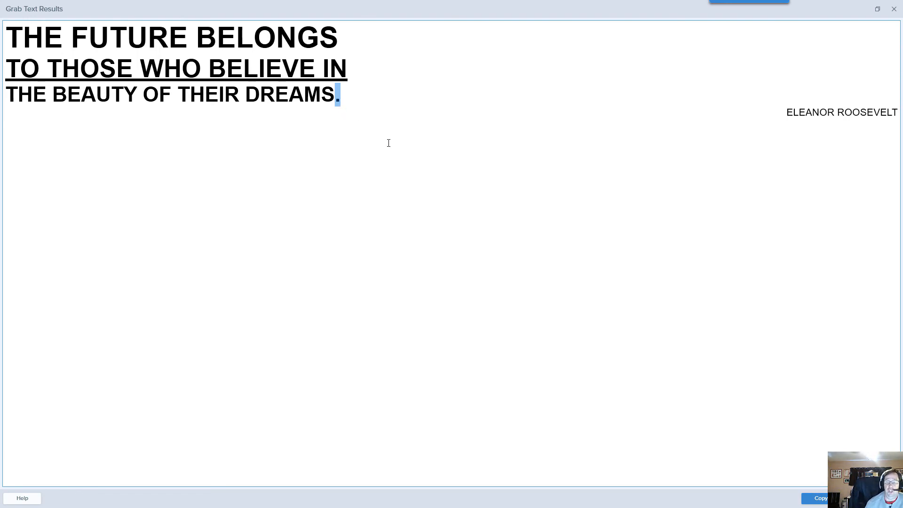
{"action": "left_click", "coordinate": [877, 498]}
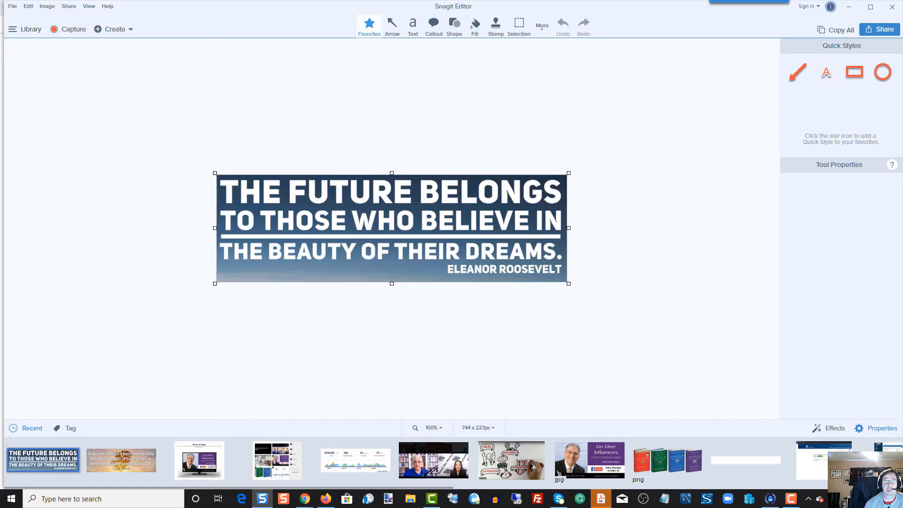
- Go back to the TechSmith Assets page in the browser, show the Timeline templates and preview Bold Timeline Landscape
{"action": "left_click", "coordinate": [849, 6]}
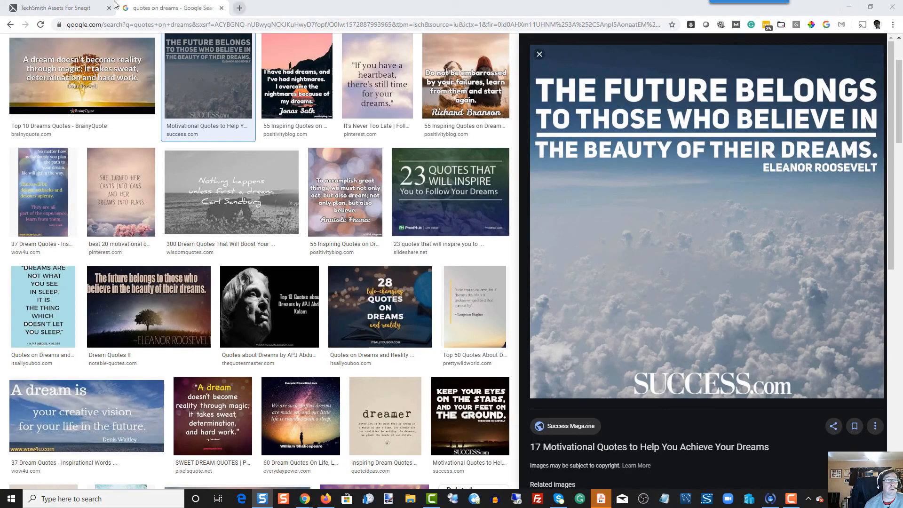
{"action": "left_click", "coordinate": [23, 8]}
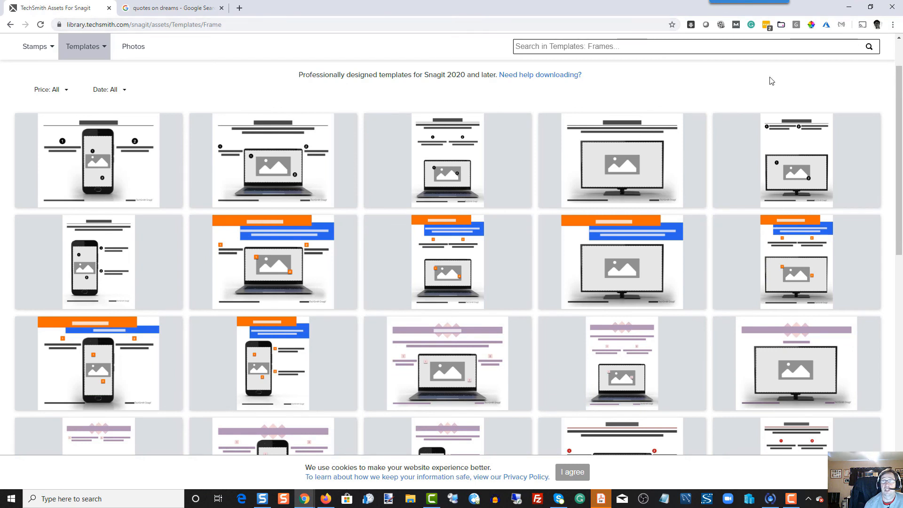
{"action": "left_click", "coordinate": [36, 49]}
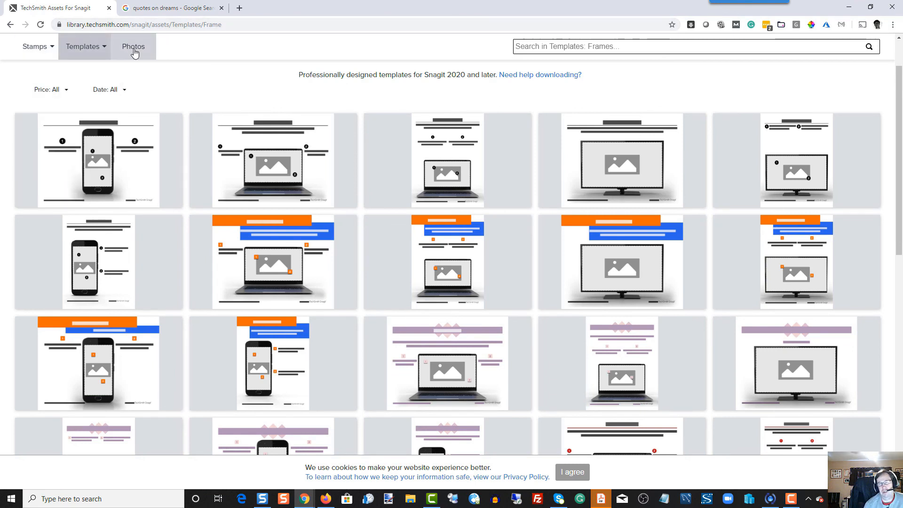
{"action": "mouse_move", "coordinate": [97, 43]}
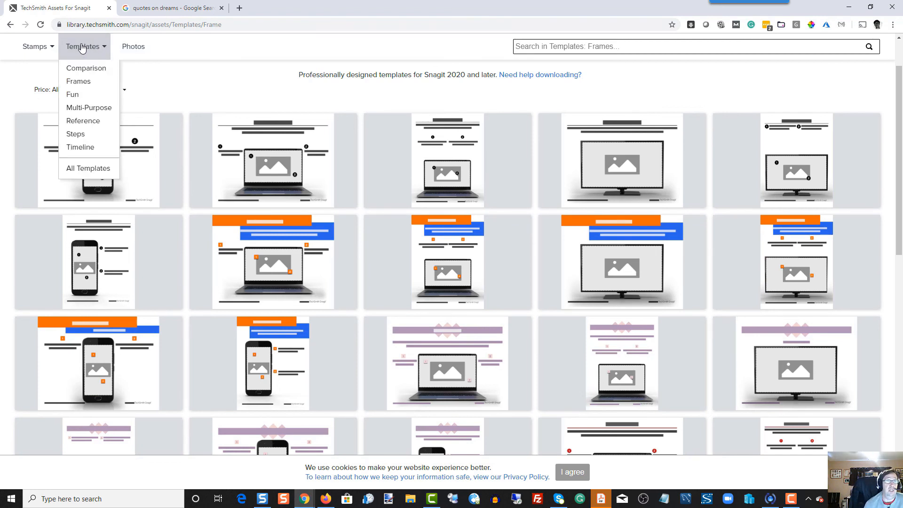
{"action": "left_click", "coordinate": [76, 146]}
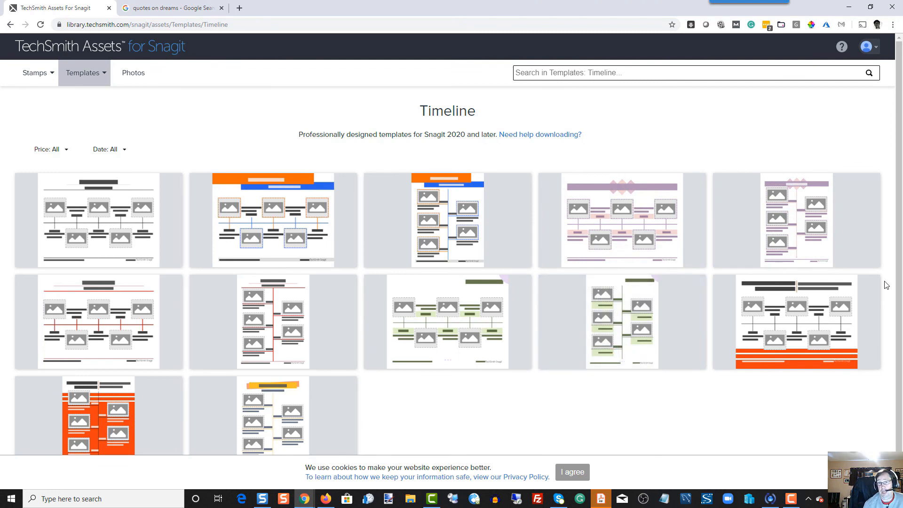
{"action": "mouse_move", "coordinate": [219, 230]}
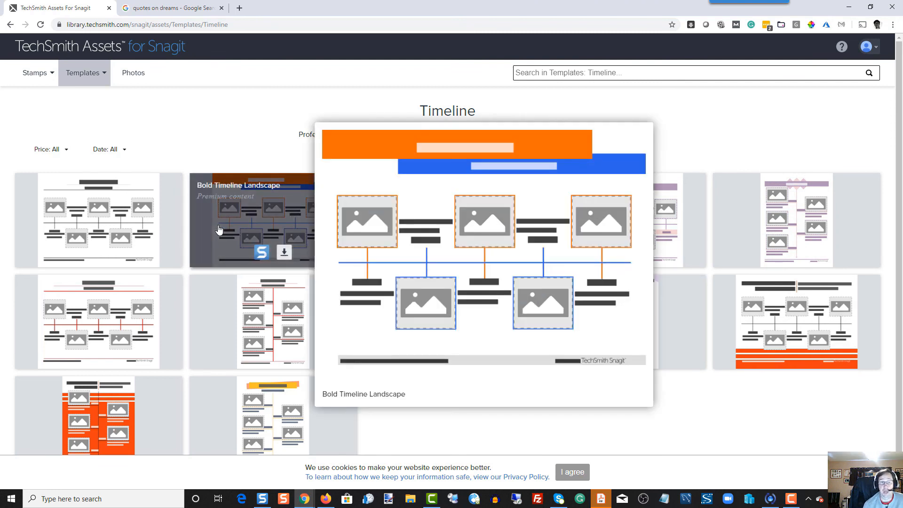